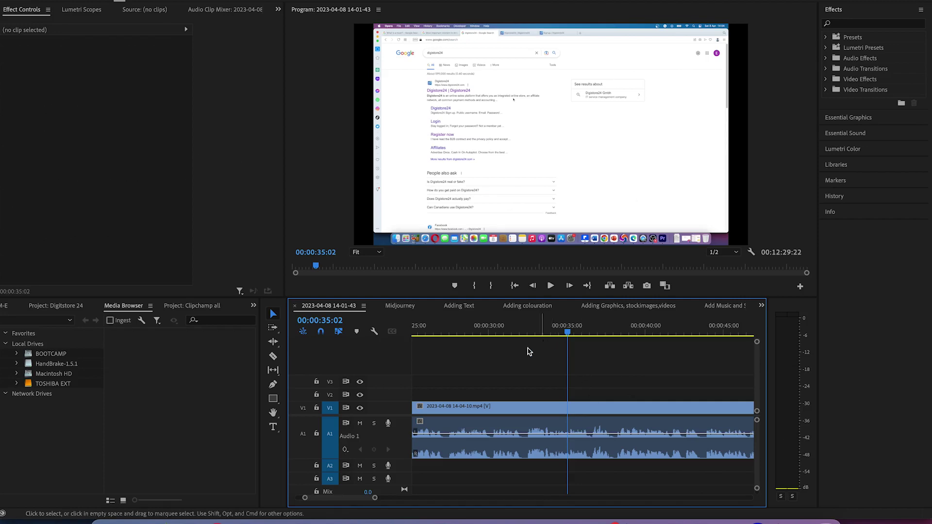
Show the Clipchamp all project's bin and scroll through its folders, clips and sequences
left_click(208, 309)
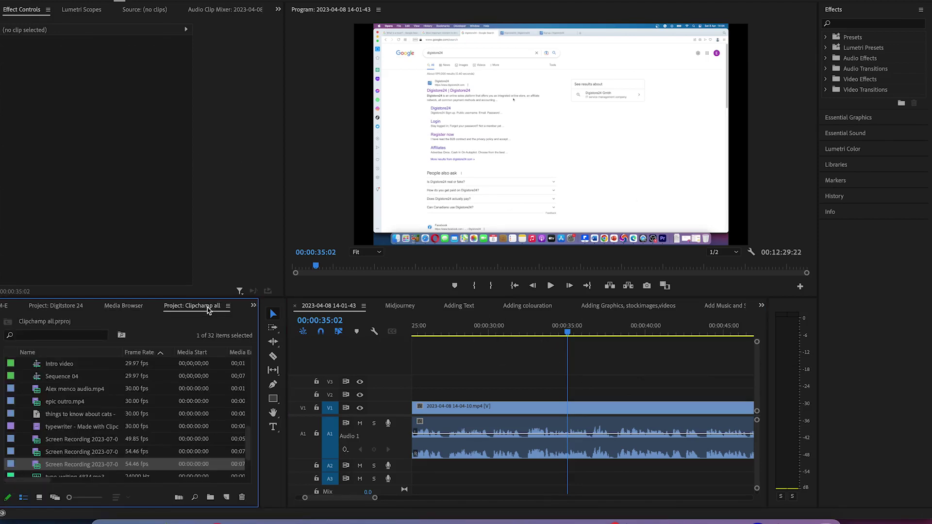
scroll(128, 384, "up", 5)
scroll(125, 384, "down", 4)
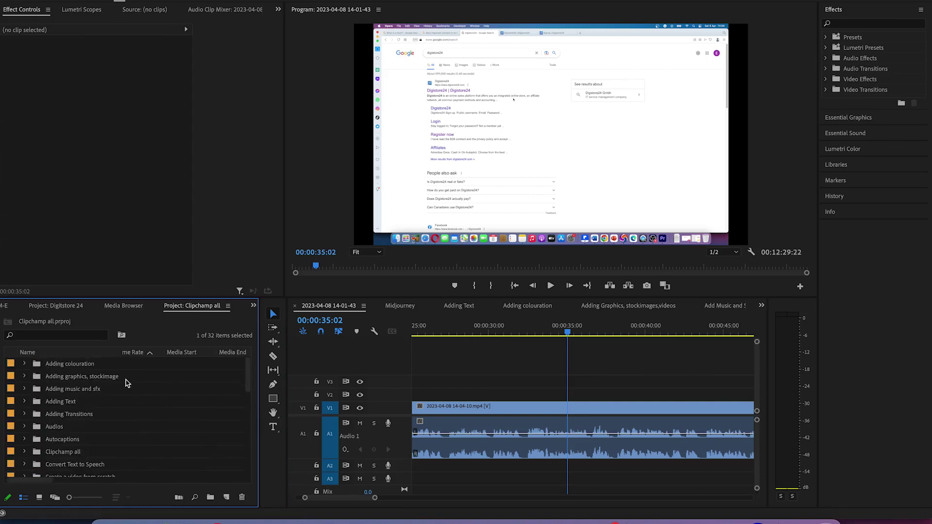
scroll(125, 405, "down", 2)
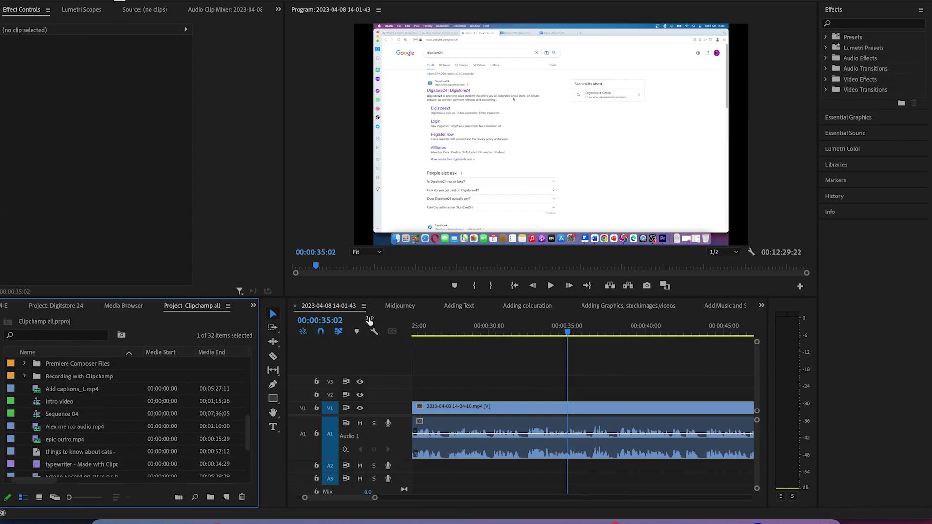
Bring up the Clipchamp all sequence in the timeline, scrolled back to its start
left_click(624, 304)
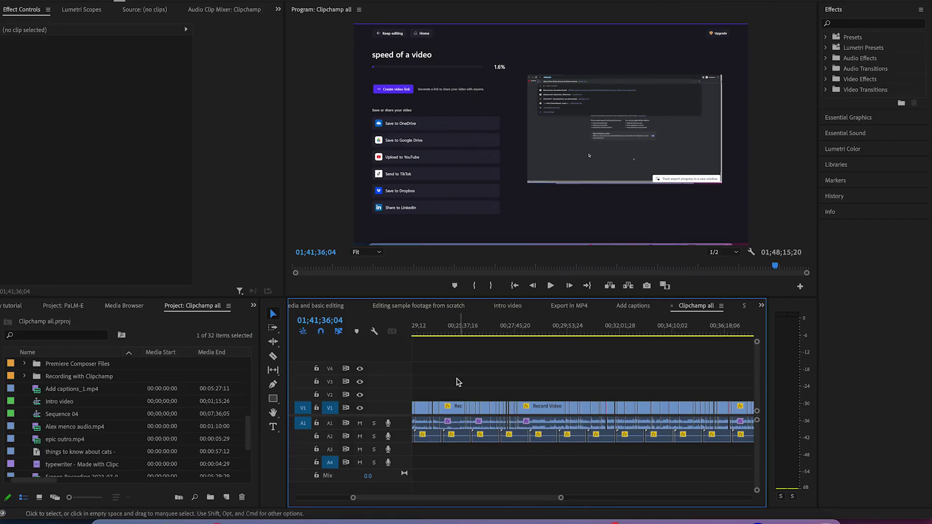
scroll(473, 383, "up", 5)
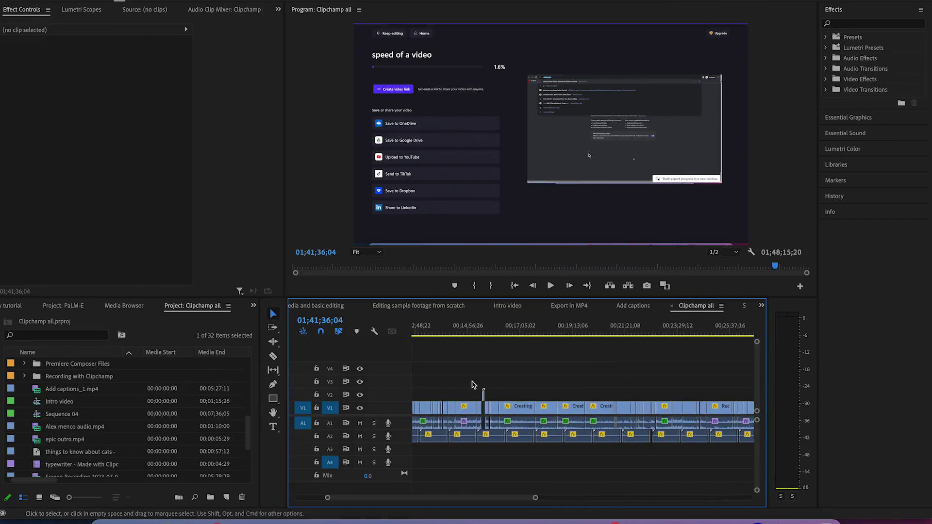
scroll(473, 383, "up", 8)
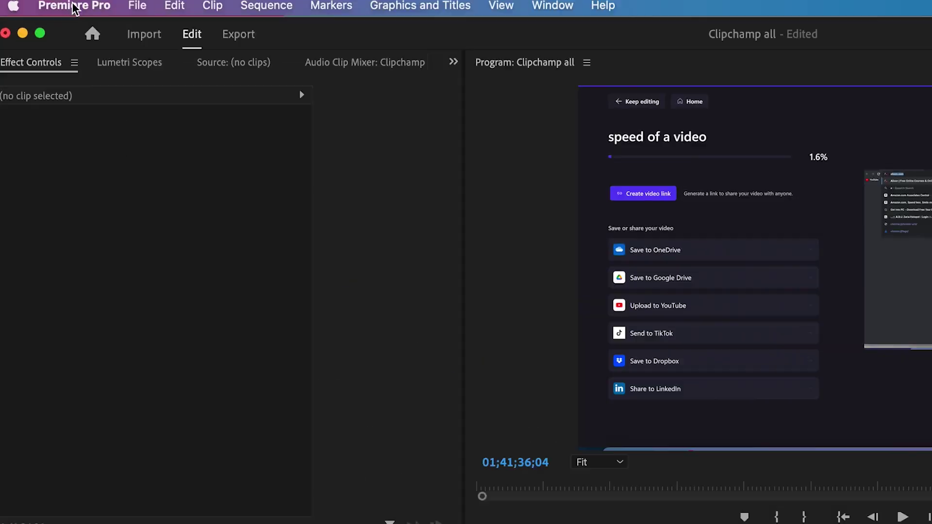
Open Project Manager and confirm only the Clipchamp all sequence is ticked for collecting files
left_click(137, 5)
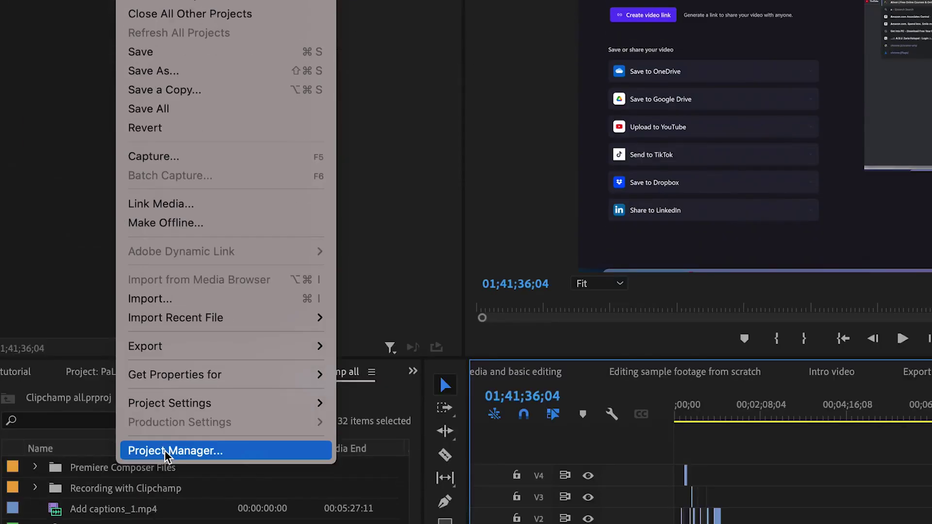
left_click(164, 451)
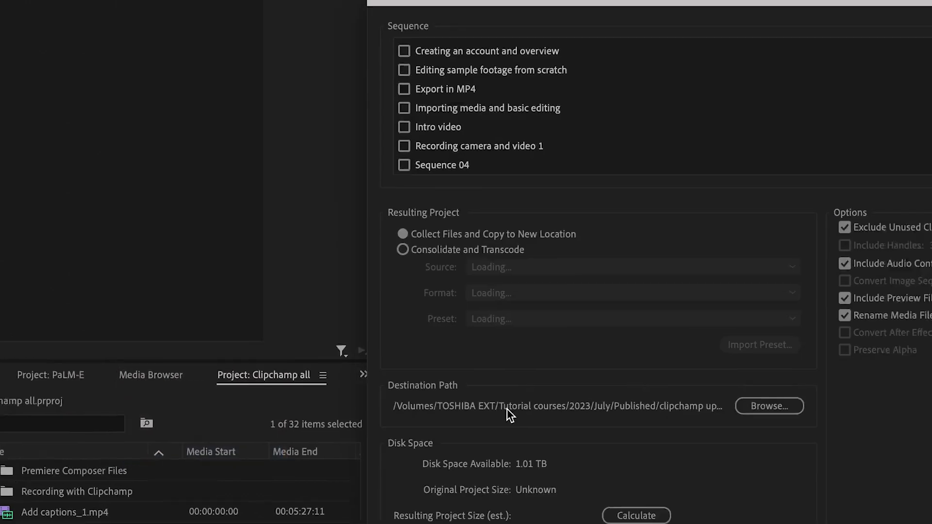
scroll(350, 117, "up", 10)
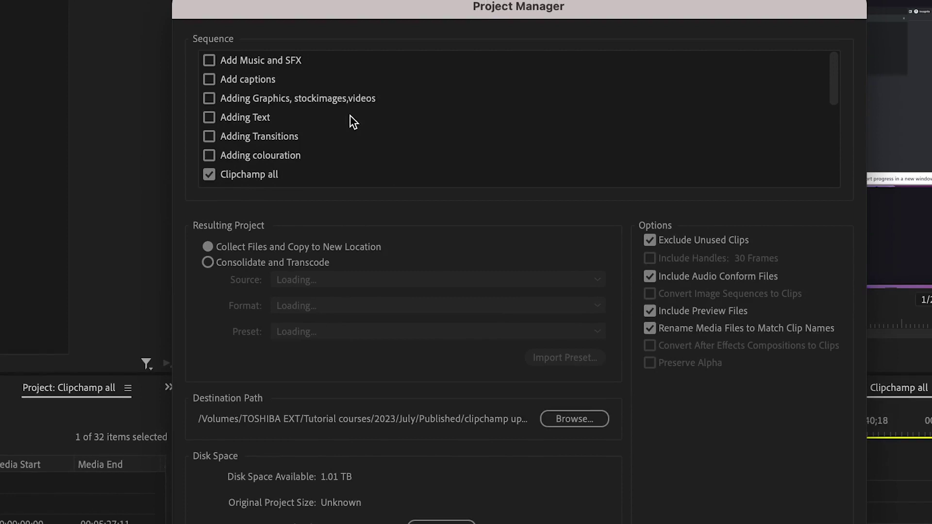
scroll(350, 116, "down", 10)
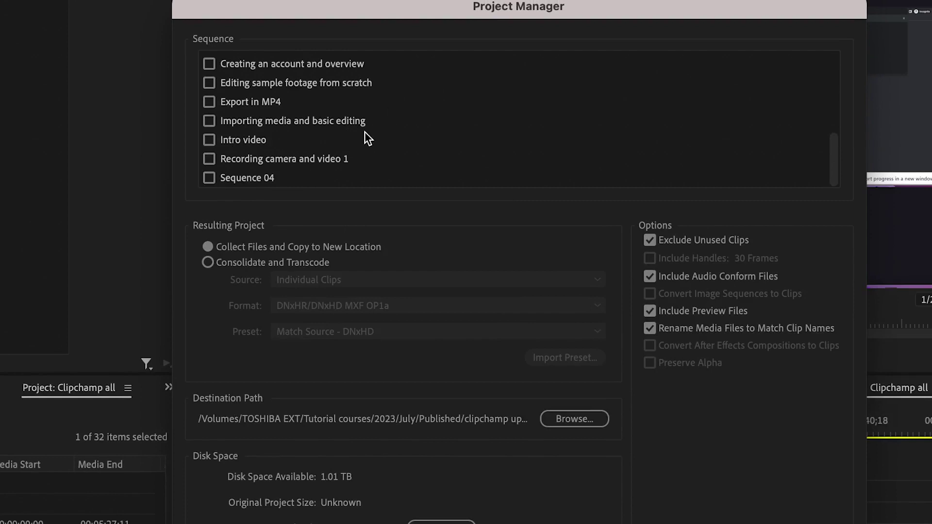
scroll(365, 132, "up", 10)
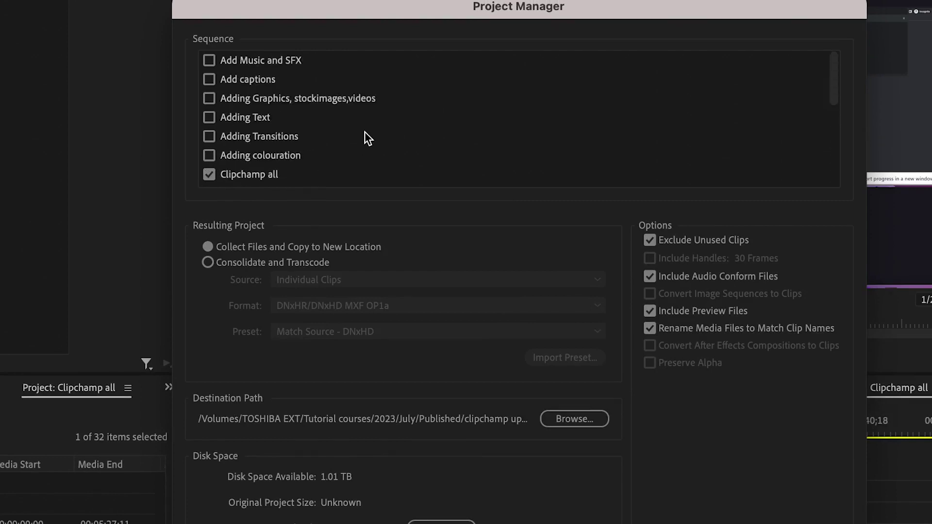
scroll(365, 132, "down", 2)
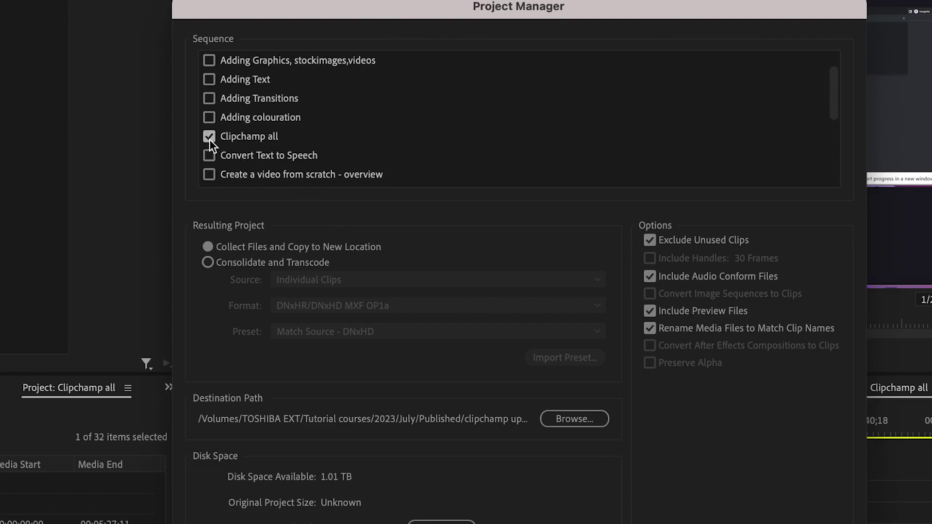
scroll(257, 119, "up", 2)
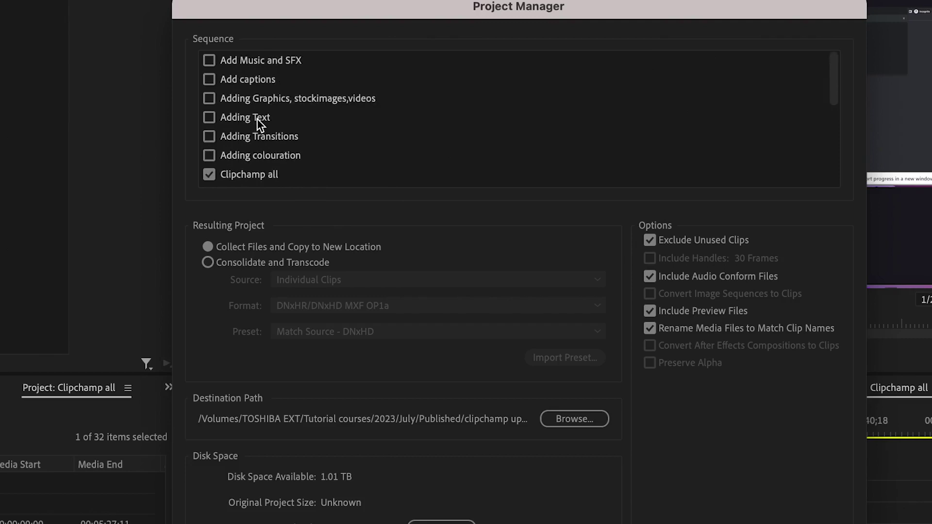
scroll(257, 119, "down", 8)
scroll(257, 118, "down", 3)
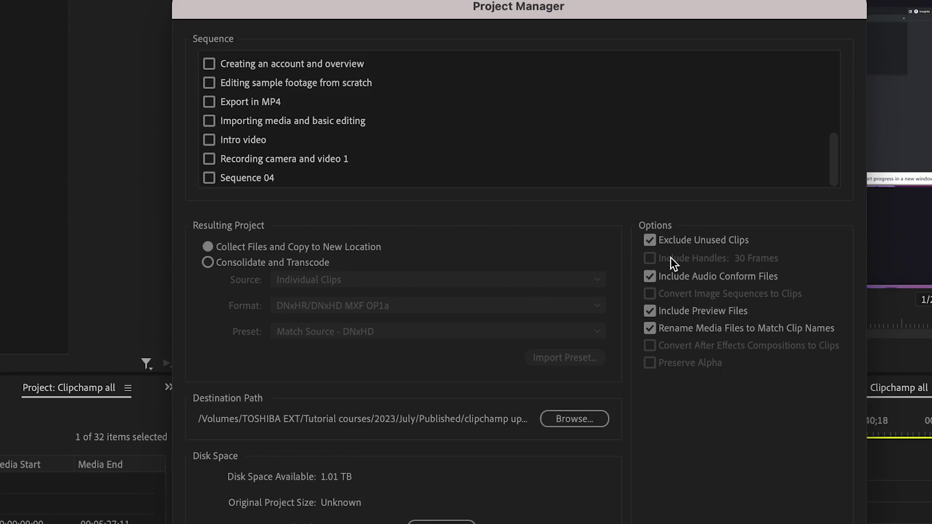
Browse for a destination on TOSHIBA EXT under Tutorial courses > 2023 > July
left_click(558, 421)
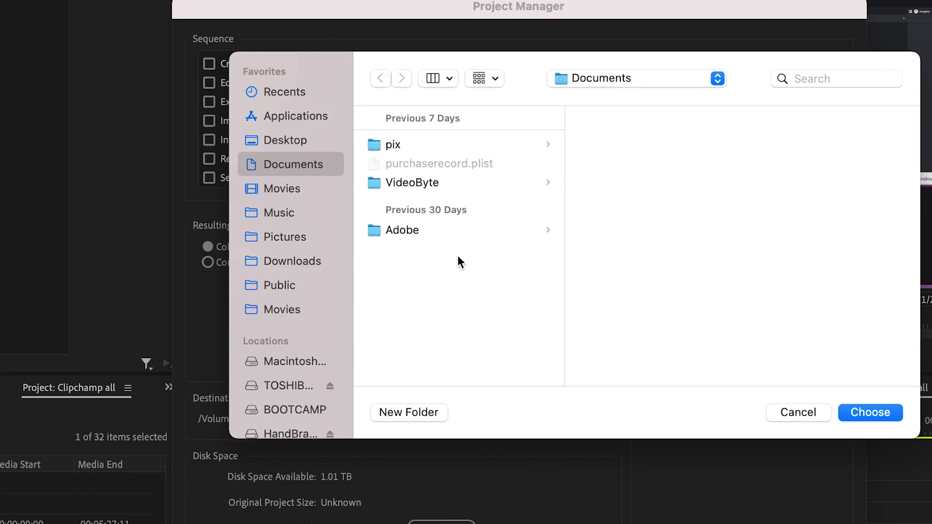
left_click(273, 389)
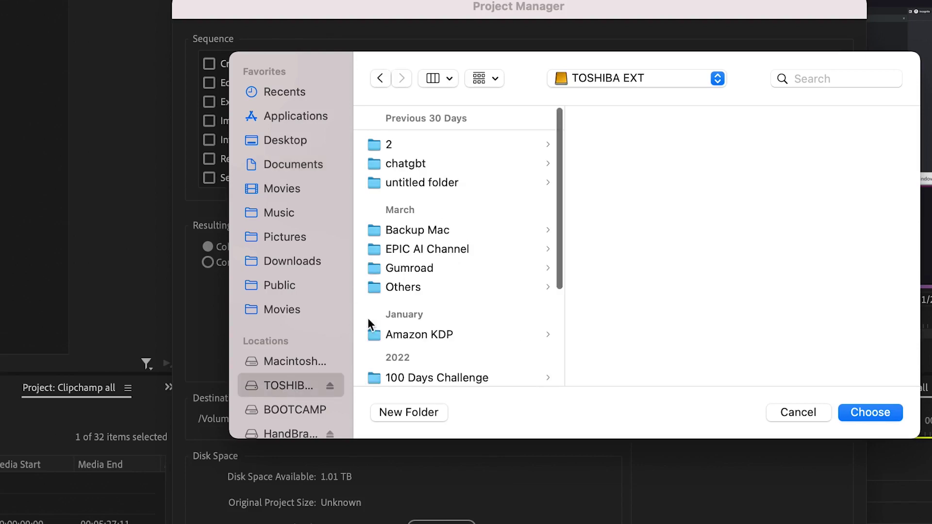
scroll(369, 319, "down", 5)
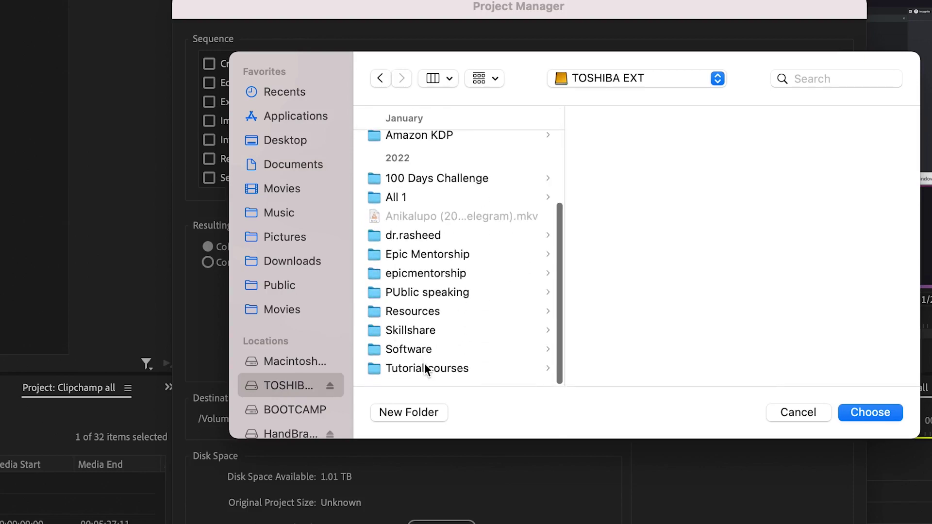
left_click(424, 368)
left_click(624, 164)
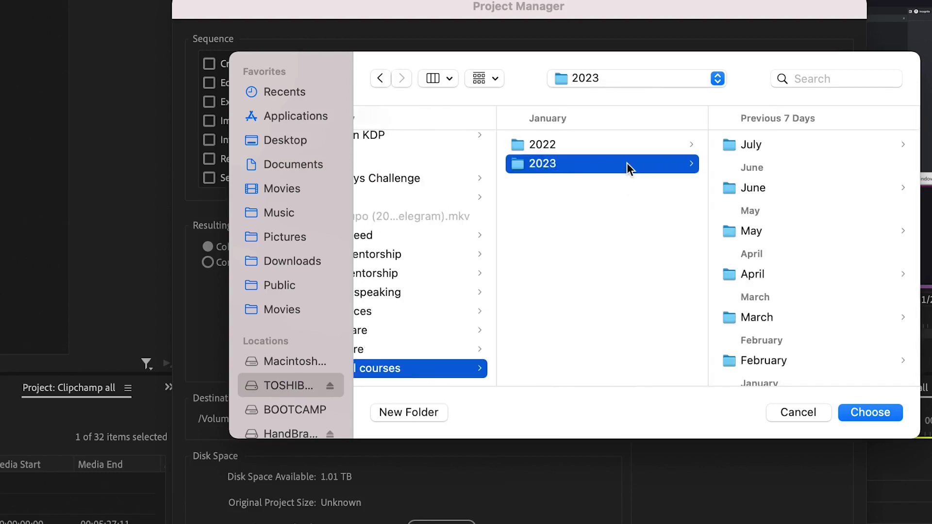
left_click(775, 142)
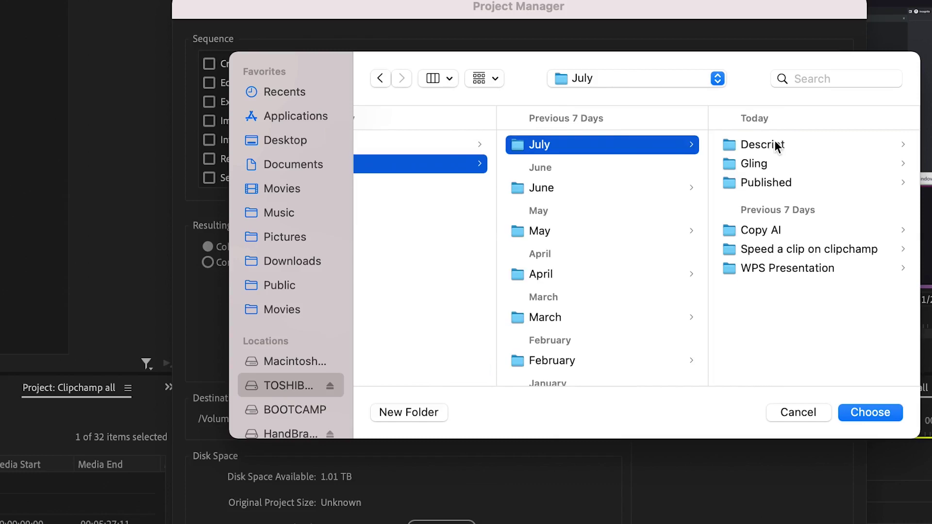
Create a new 'Clipchamp all' folder in July and choose it as the destination
key("shift+super+n")
type("Clipchamp all")
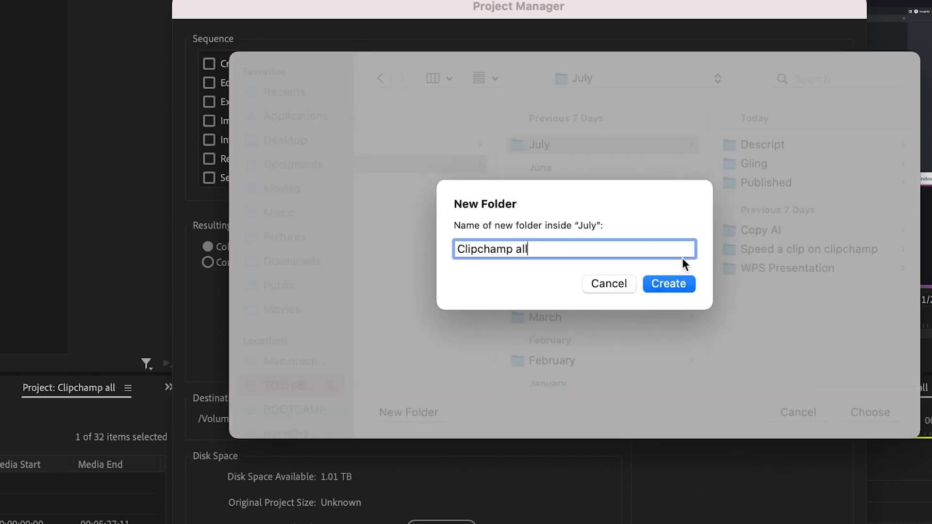
left_click(674, 284)
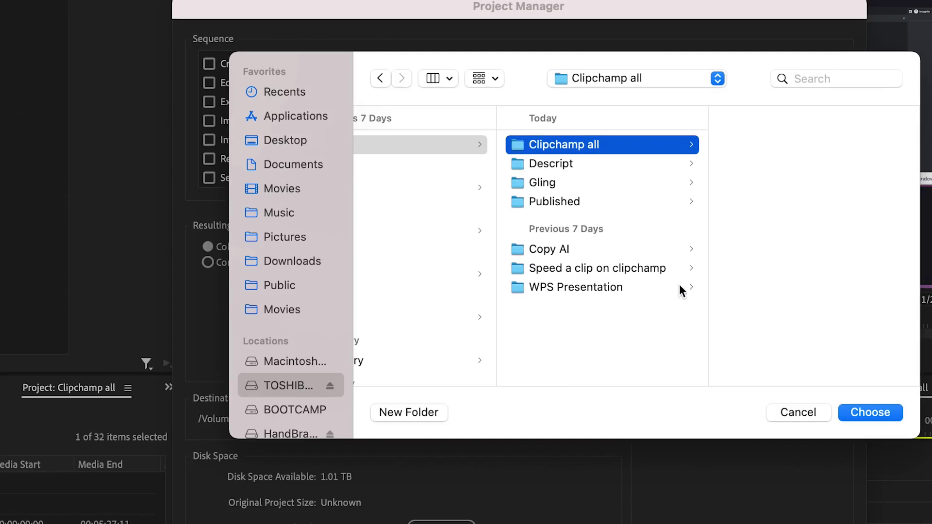
left_click(871, 414)
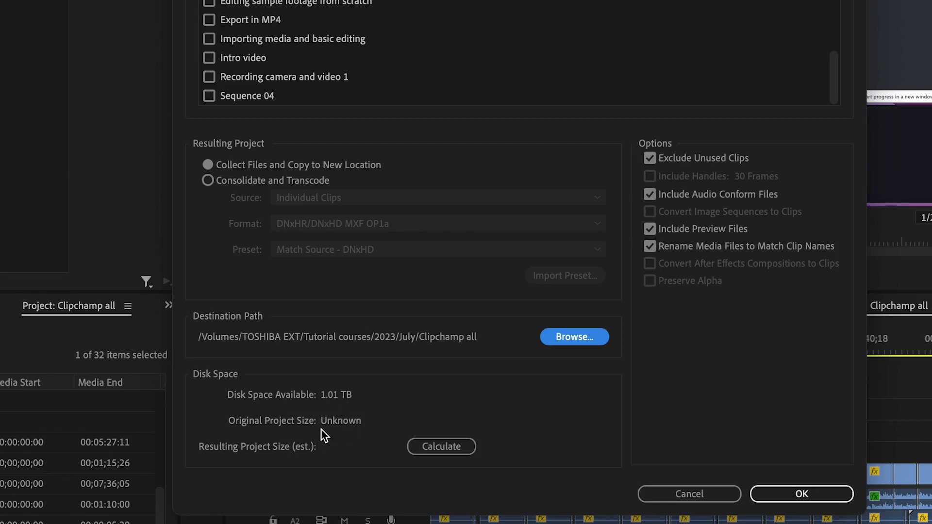
Calculate the 4.90 GB package size, run the packaging with the project saved first, then save again
left_click(440, 446)
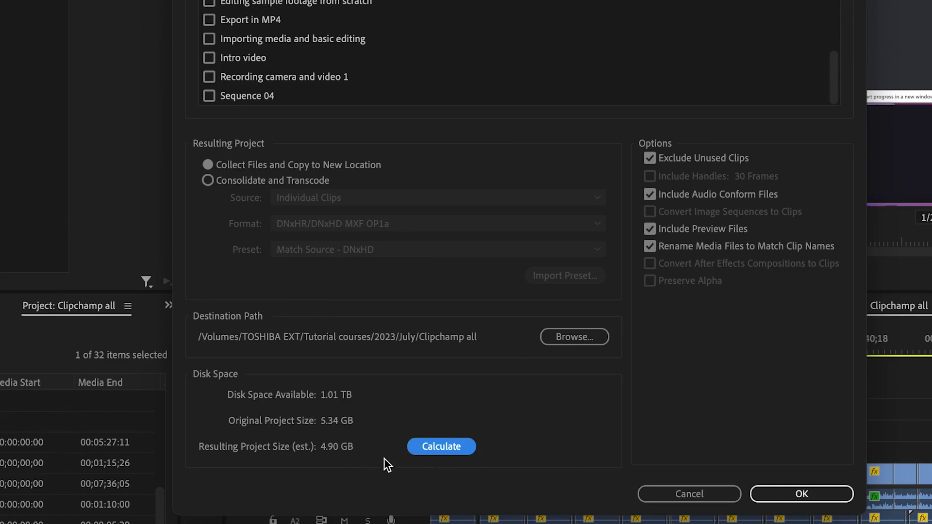
left_click(786, 495)
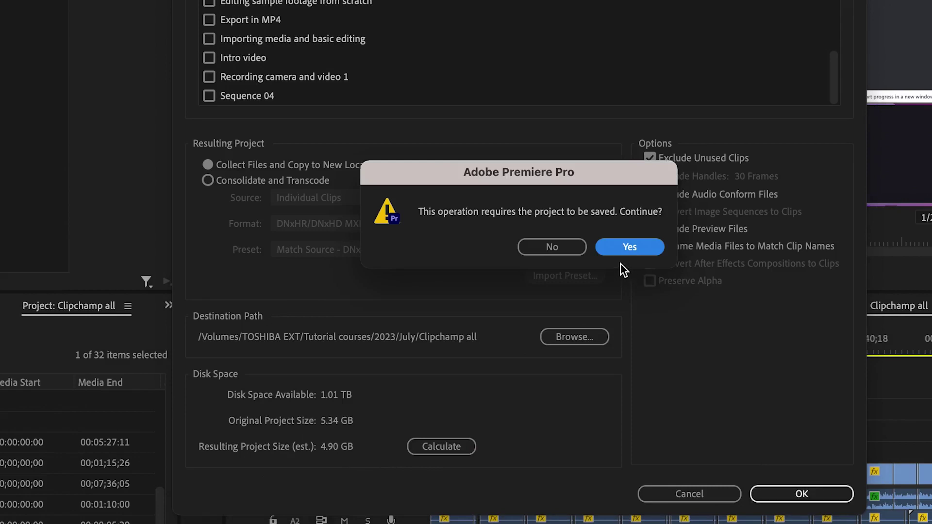
left_click(624, 247)
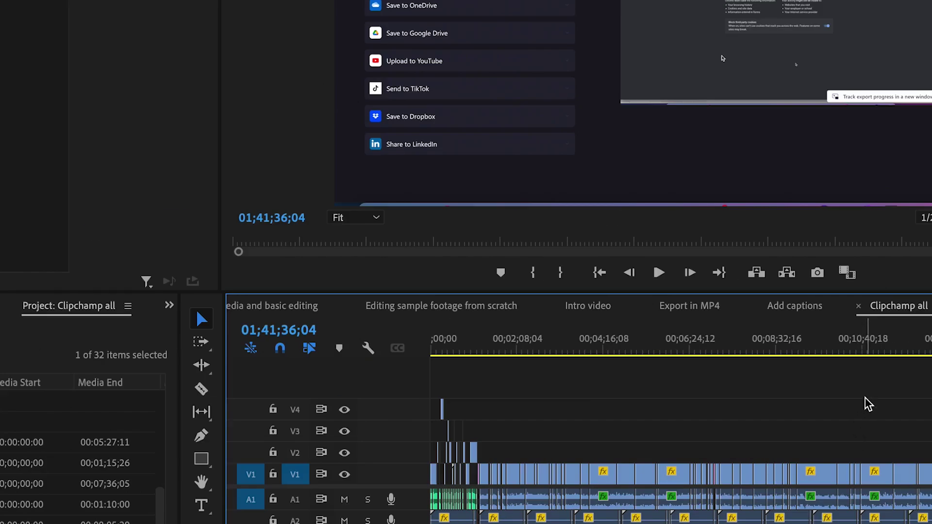
key("ctrl+s")
key("super+Tab")
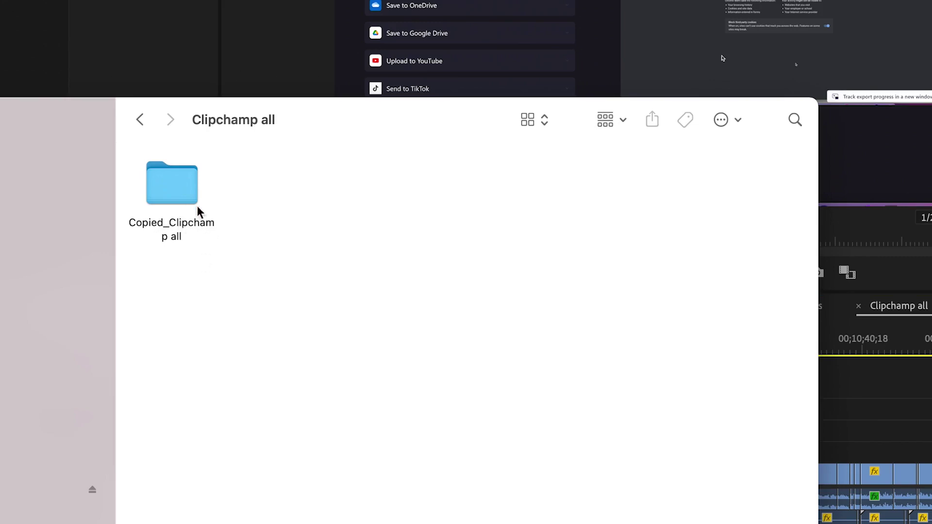
Select and open the Copied_Clipchamp all folder in Finder
left_click(180, 195)
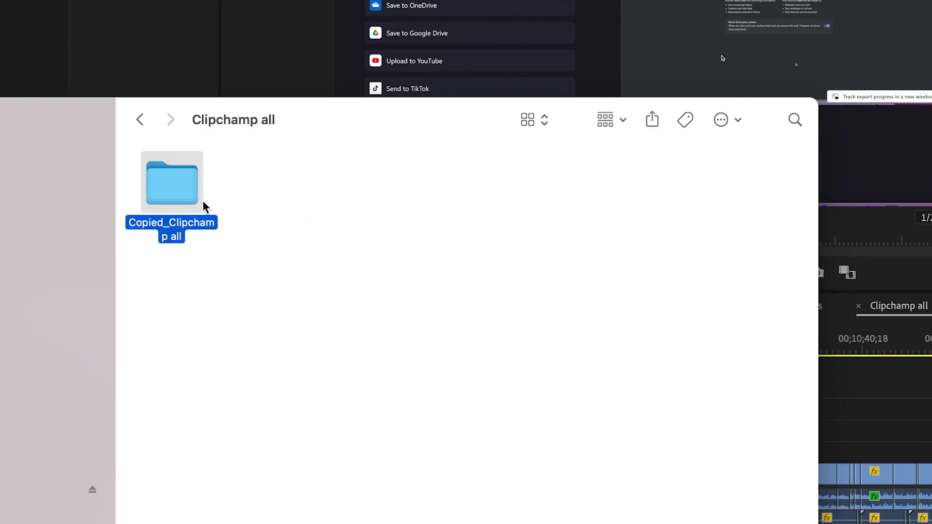
double_click(176, 186)
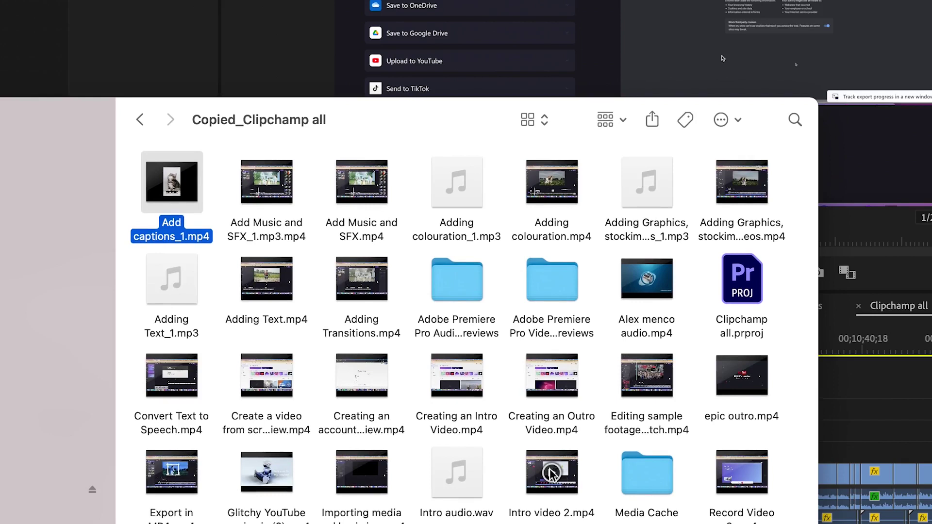
Select Clipchamp all.prproj to confirm the packaged project file is there
left_click(754, 291)
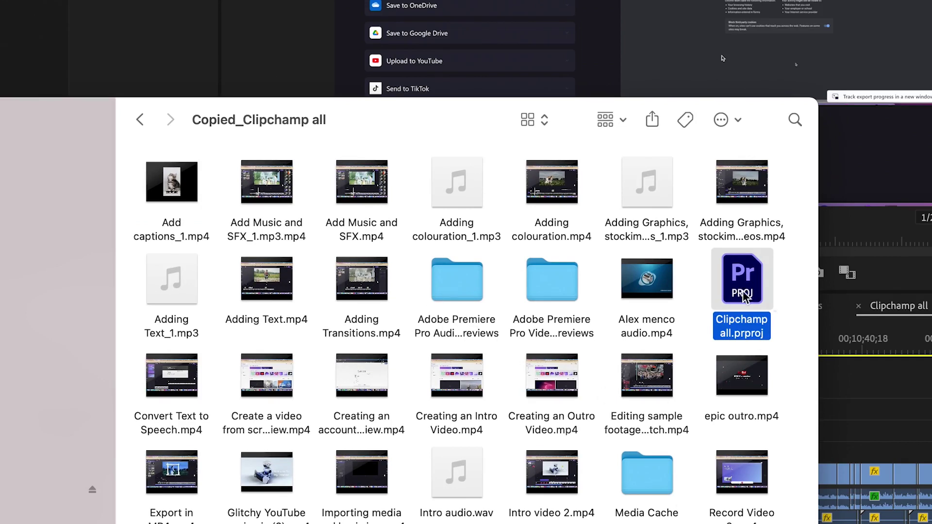